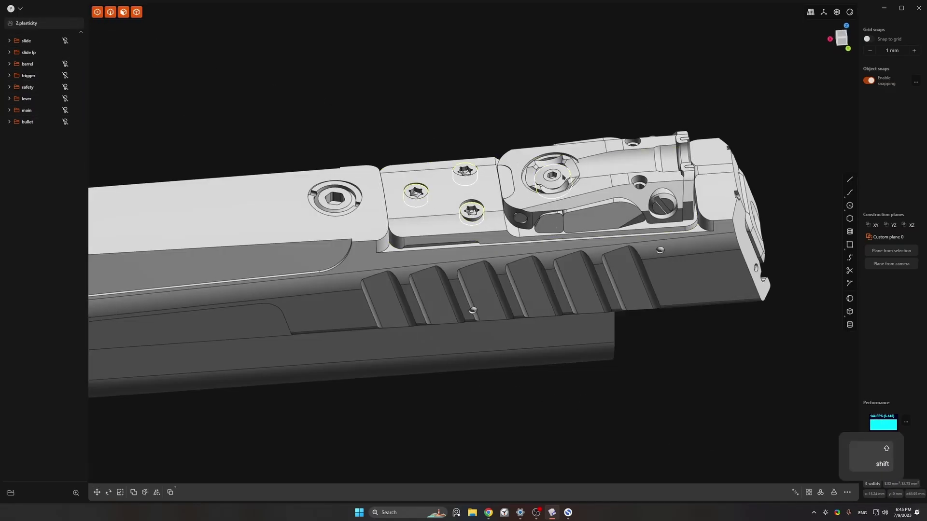
- Isolate the screws, hide the slide body, and boolean-cut the slide with the Group 9 sheets
key("shift+h")
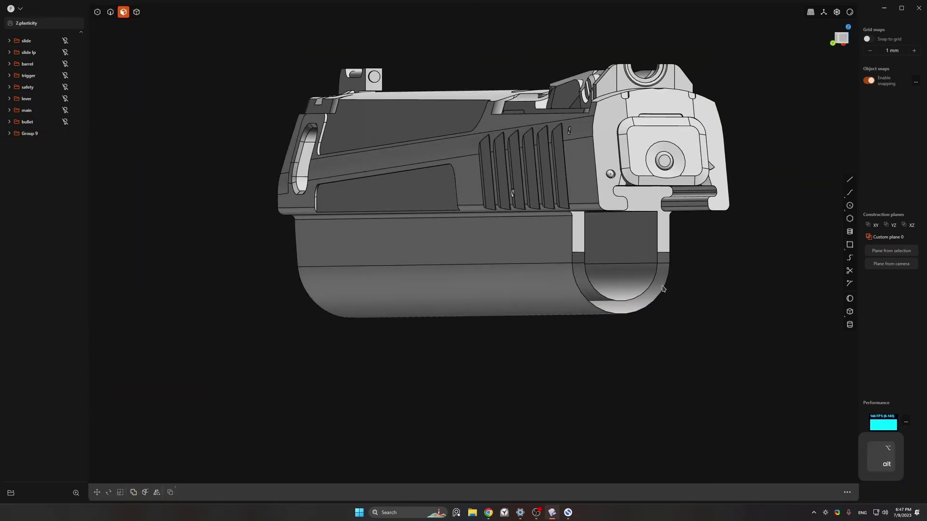
key("shift+a")
key("h")
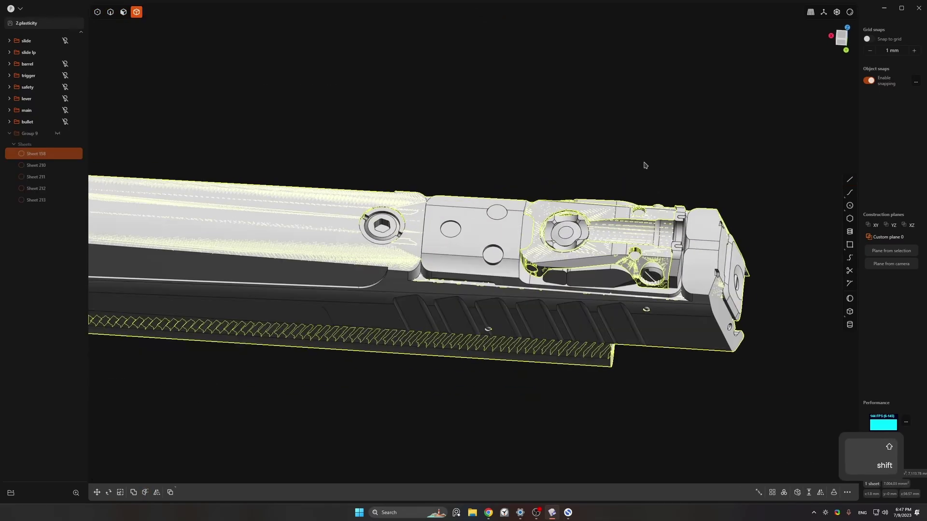
middle_click_drag(380, 227, 635, 118)
key("shift+e")
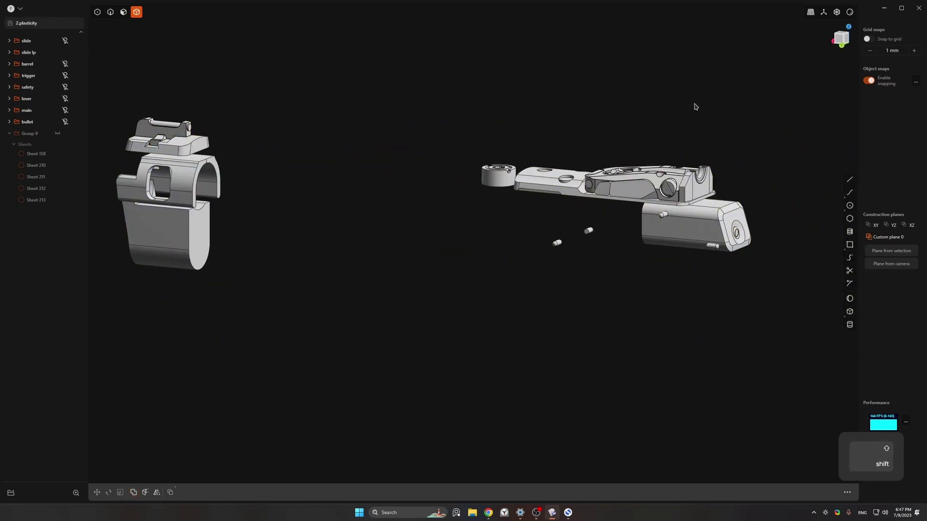
- Select Sheet 210 with the slide's front solids, including Solid 94 and 98, and boolean them
left_click(9, 53)
left_click(555, 270)
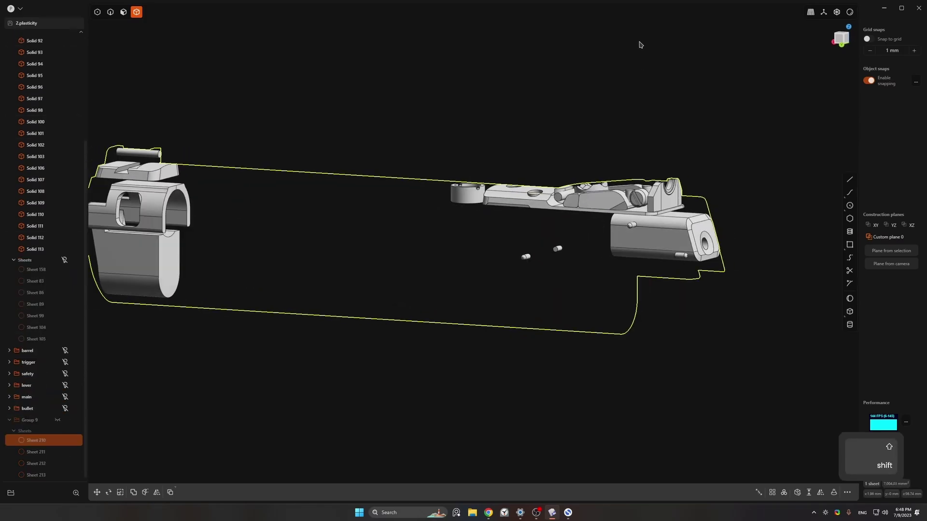
left_click(637, 289, "shift")
scroll(637, 306, "up", 5)
middle_click_drag(651, 253, 676, 169)
left_click(701, 139, "shift")
middle_click_drag(660, 119, 610, 140)
left_click(610, 153, "shift")
key("shift+e")
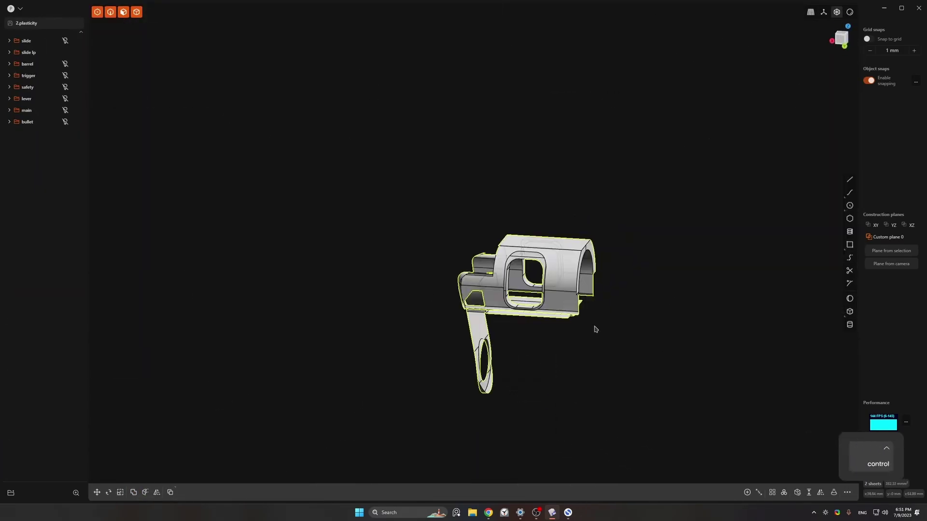
- Orbit and zoom the view onto the pistol's muzzle
middle_click_drag(595, 329, 358, 182)
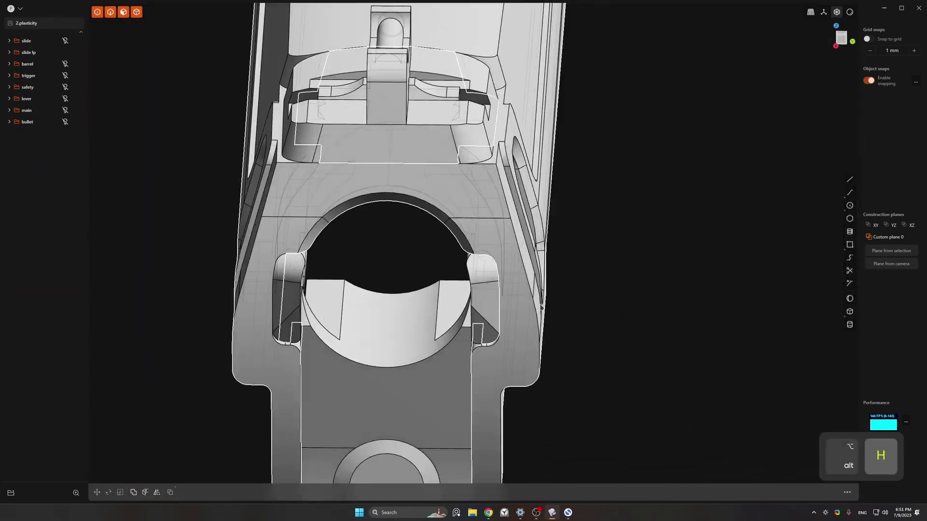
middle_click_drag(580, 270, 407, 95)
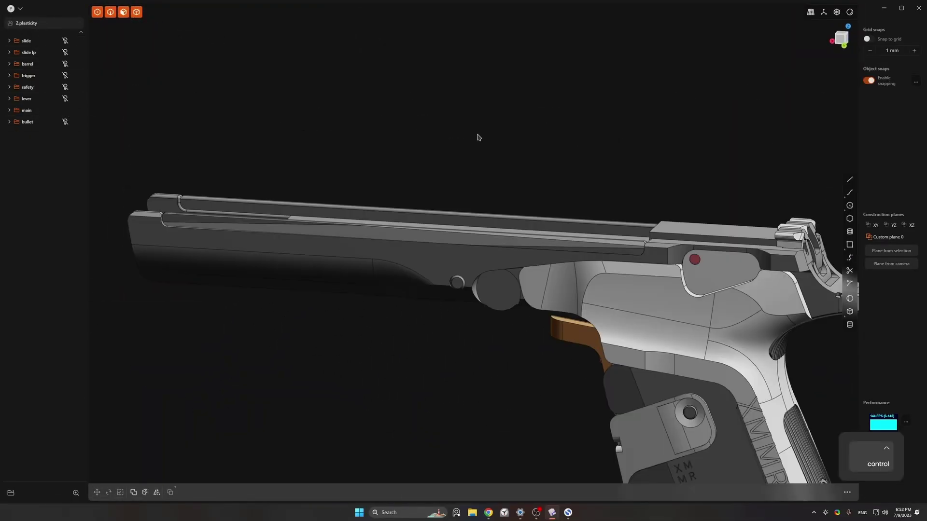
scroll(478, 139, "down", 3)
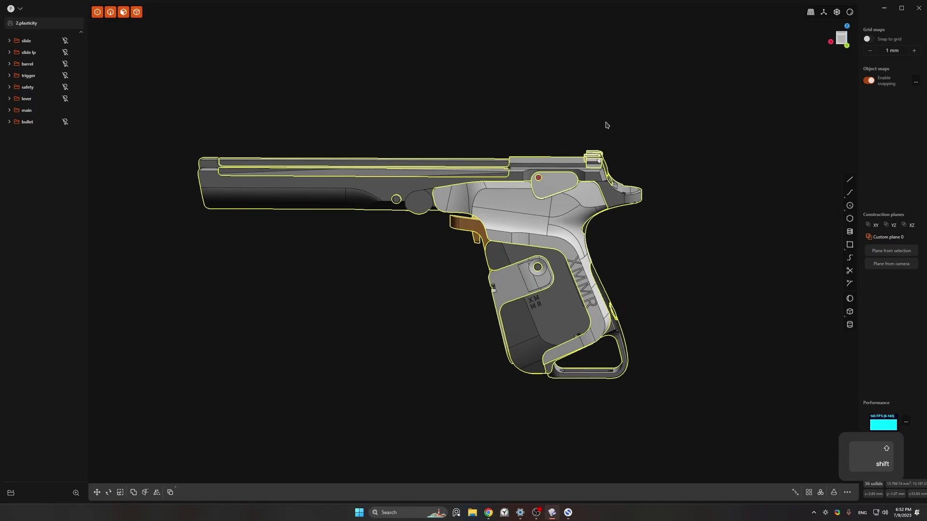
scroll(427, 144, "up", 3)
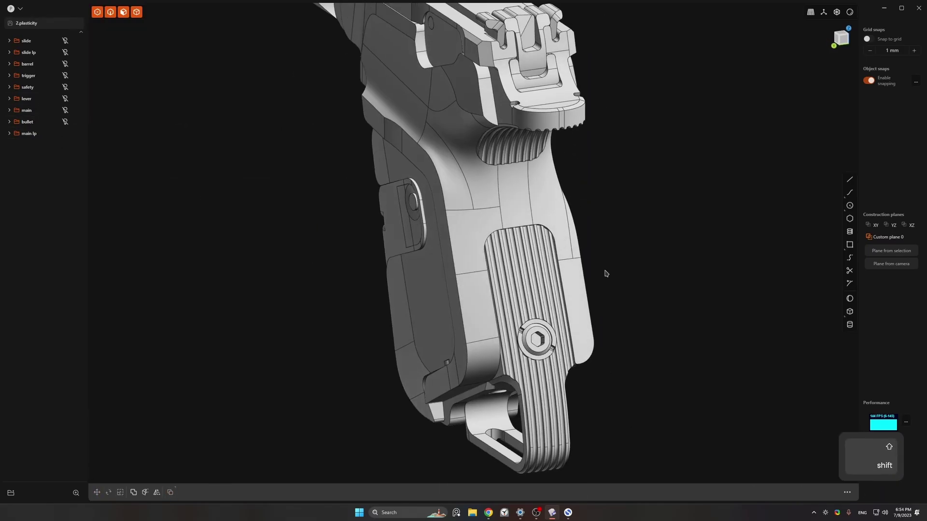
- Start offsetting the grip's back strap face and frame its grooves up close
middle_click_drag(605, 273, 570, 159)
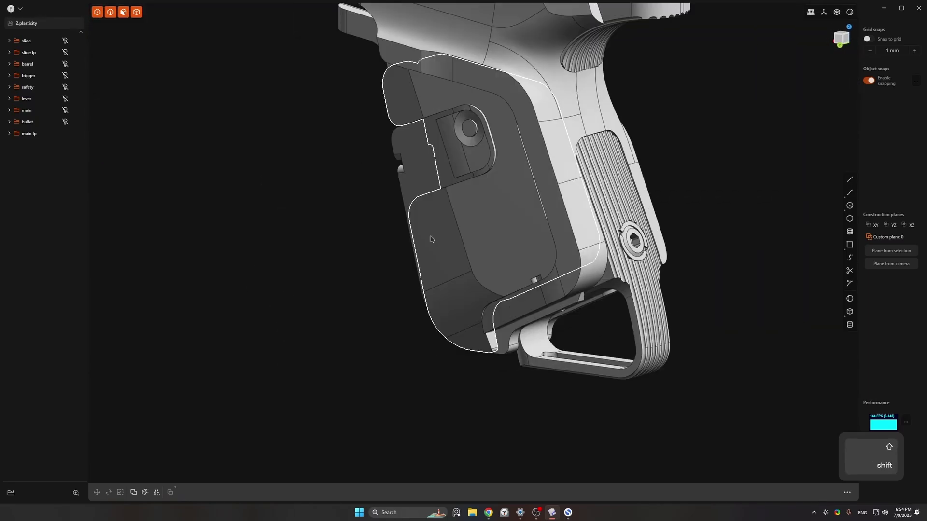
key("3")
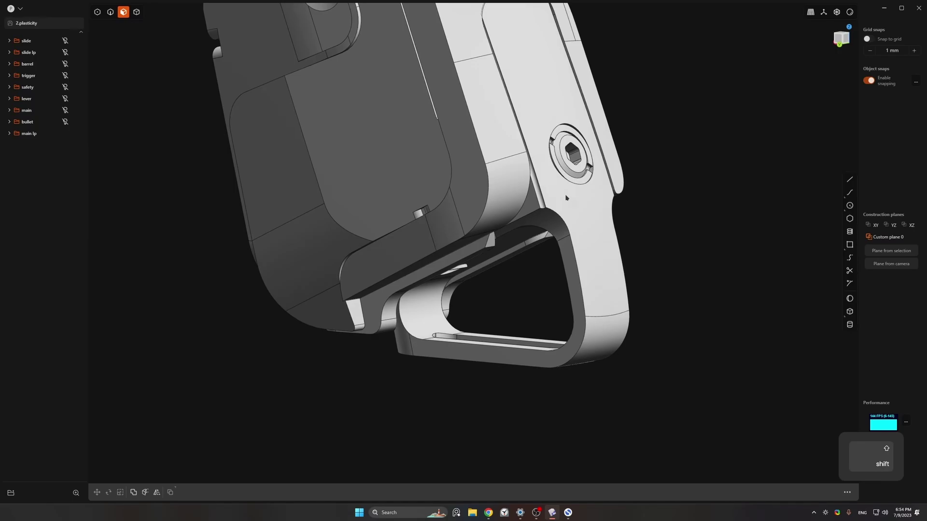
middle_click_drag(628, 159, 584, 176)
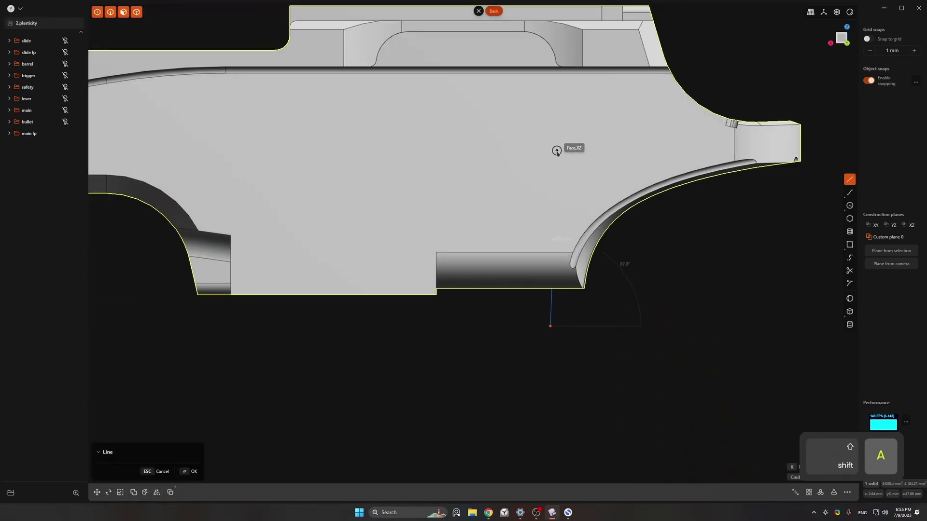
- Draw curves bridging the back strap vertices and imprint them onto the grip face
key("c")
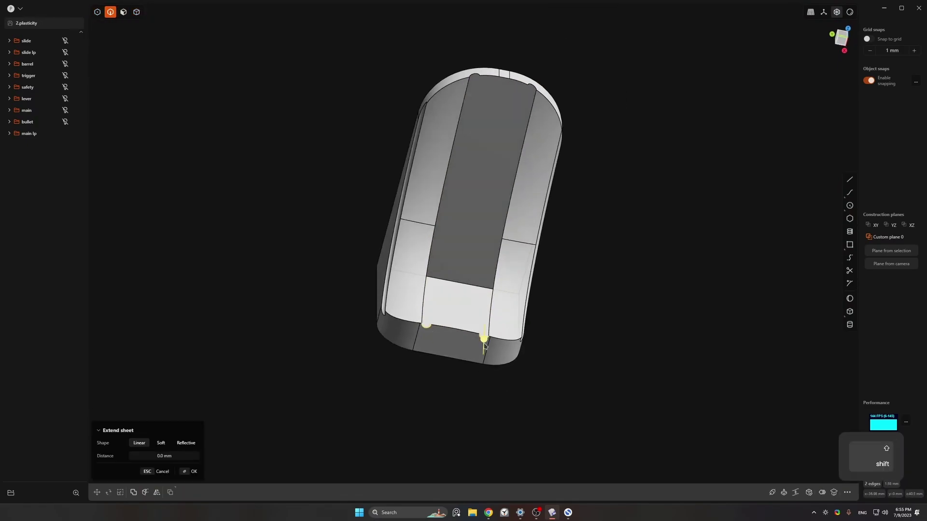
key("2")
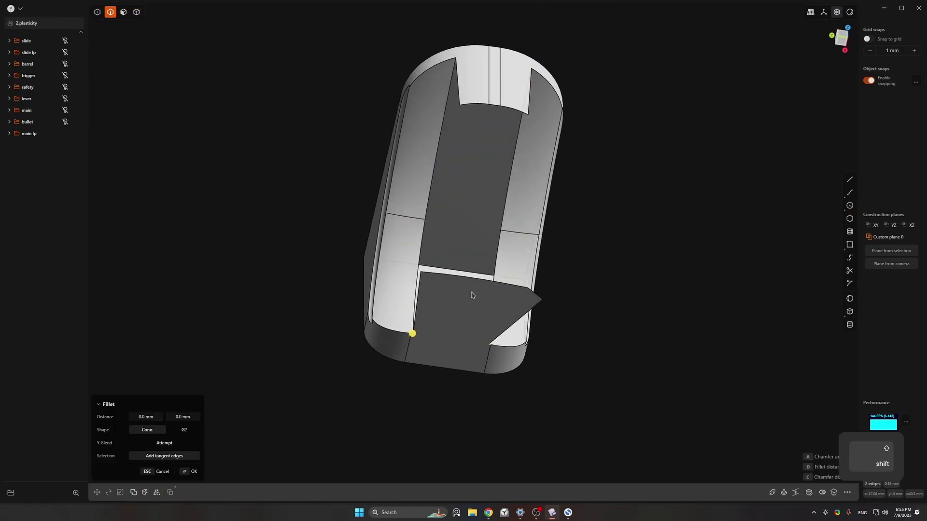
key("f")
key("shift+i")
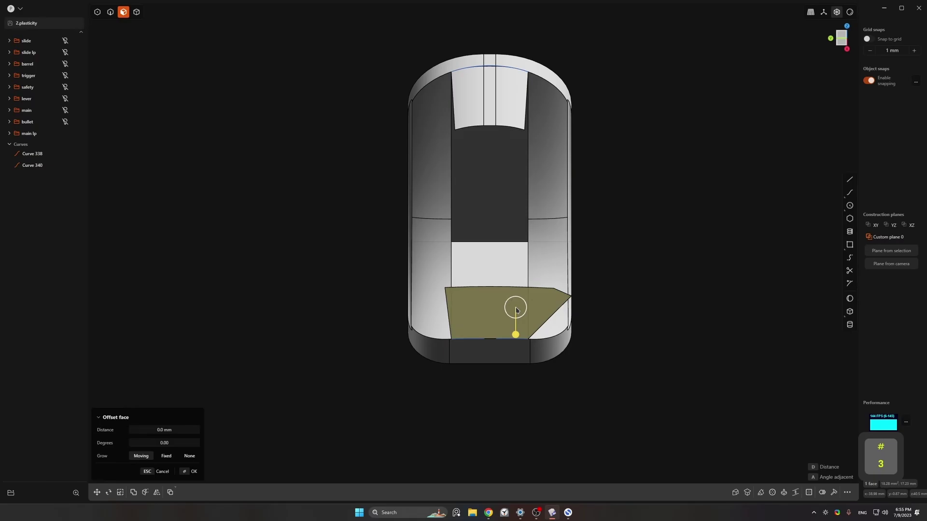
key("shift+x")
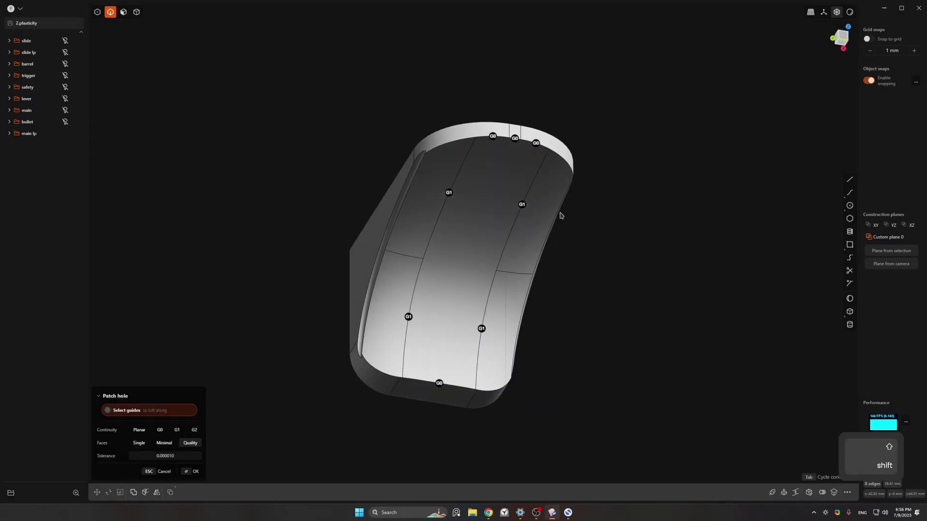
left_click(850, 12)
- Check surfaces with zebra shading, then select the whole gun and give it a red material
left_click(856, 41)
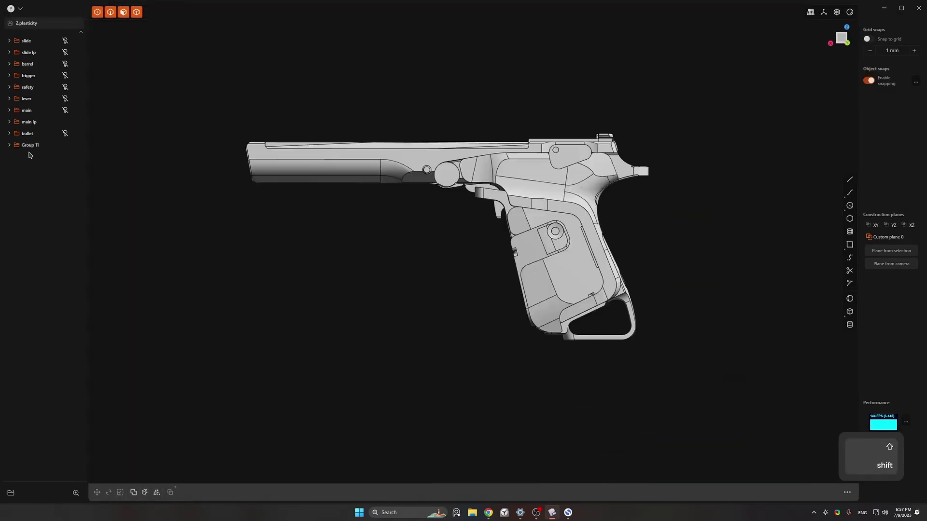
key("a")
key("q")
key("g")
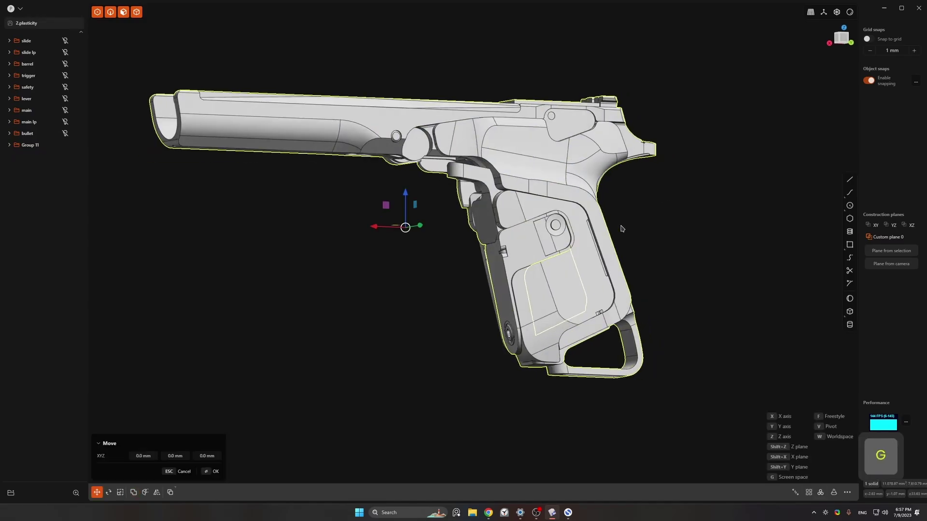
key("ctrl+z")
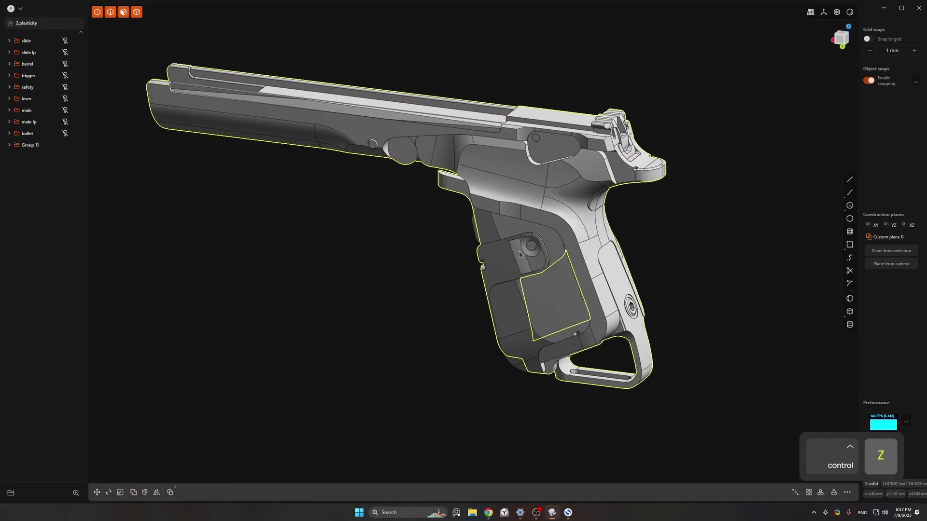
key("m")
left_click(190, 473)
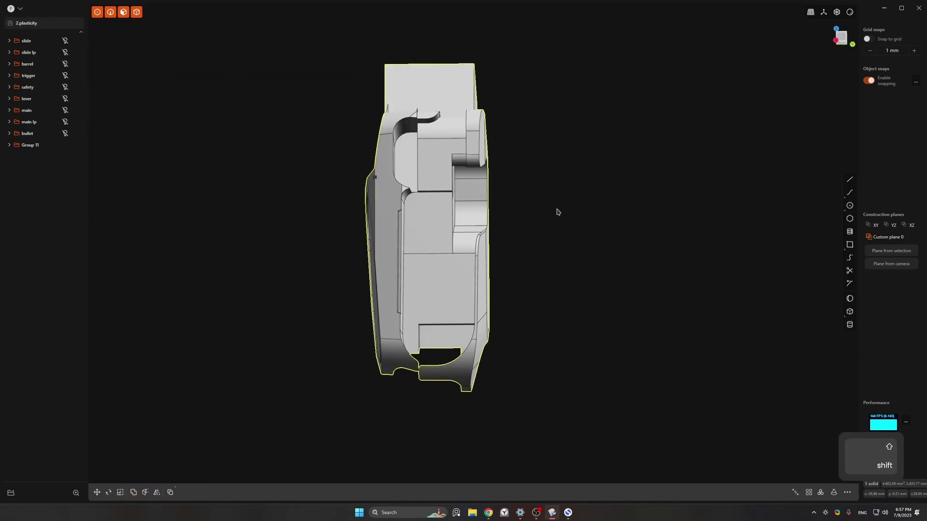
- Export the gun as a triangulated OBJ with density 0.85 and max width 0.0012
right_click(616, 207)
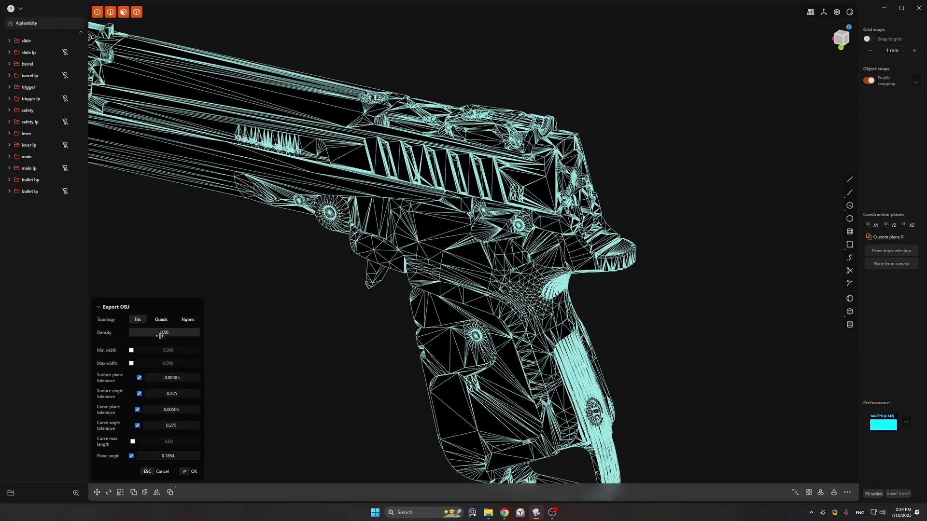
key("Return")
left_click(131, 363)
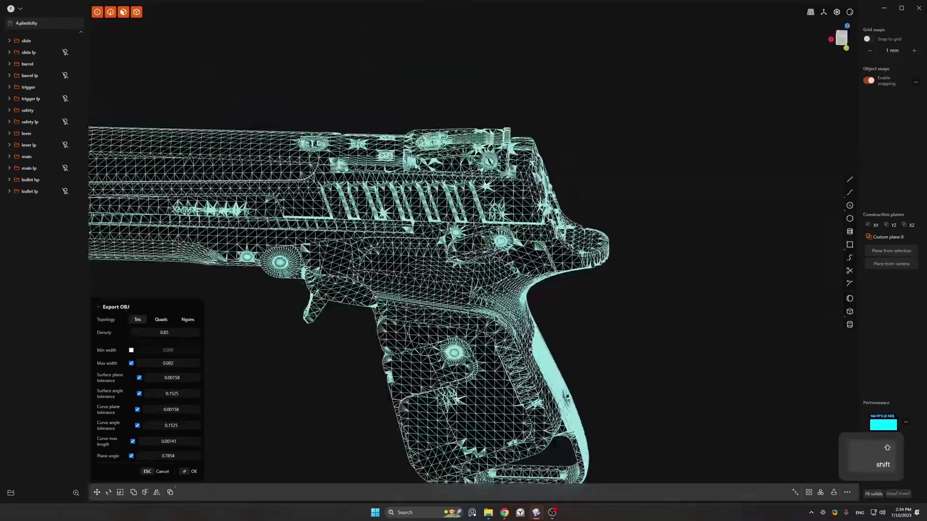
type("2")
key("Return")
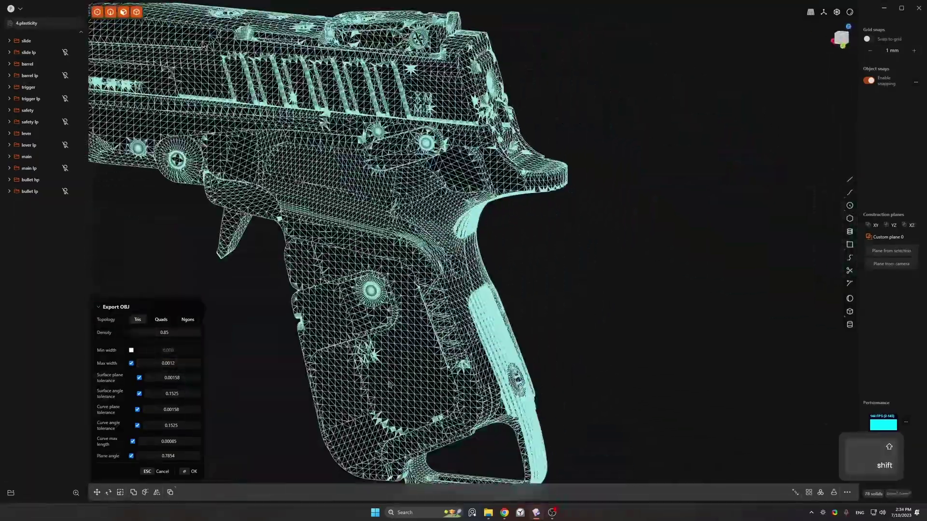
key("Return")
middle_click_drag(521, 262, 626, 275)
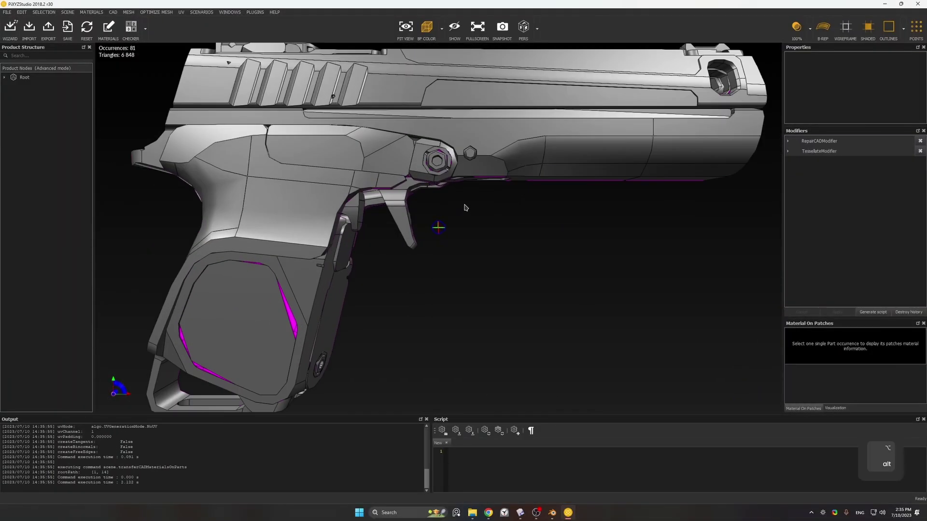
- Apply the new tessellation settings to the imported pistol and inspect the denser mesh
left_click_drag(475, 191, 622, 153, "alt")
left_click(845, 28)
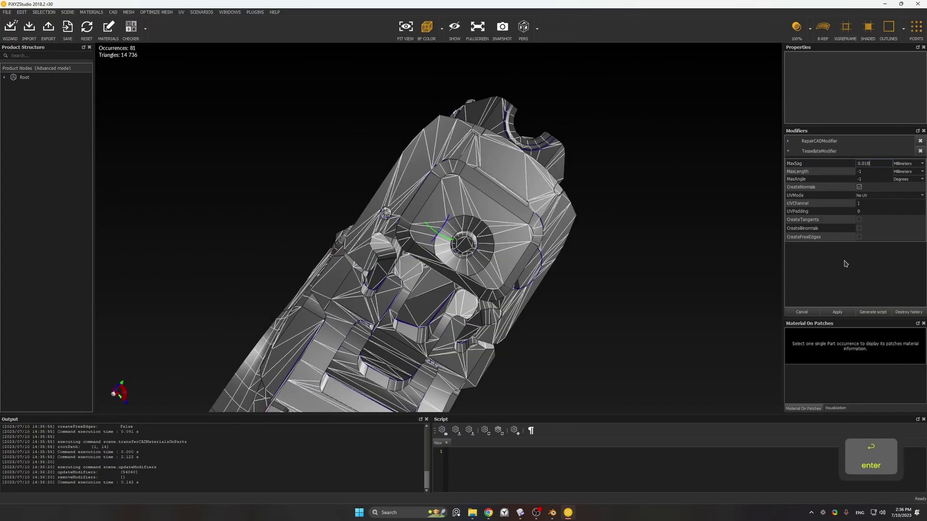
left_click_drag(845, 264, 668, 182, "alt")
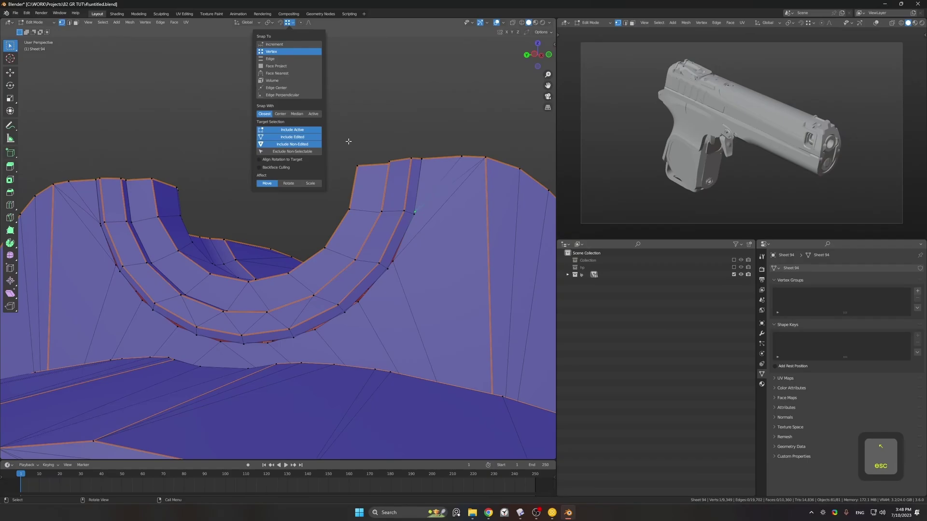
- Nudge the vertices, then relax the shortest-path edge loop along Sheet 94's curved cut
key("g")
left_click(349, 141)
middle_click_drag(348, 141, 433, 335)
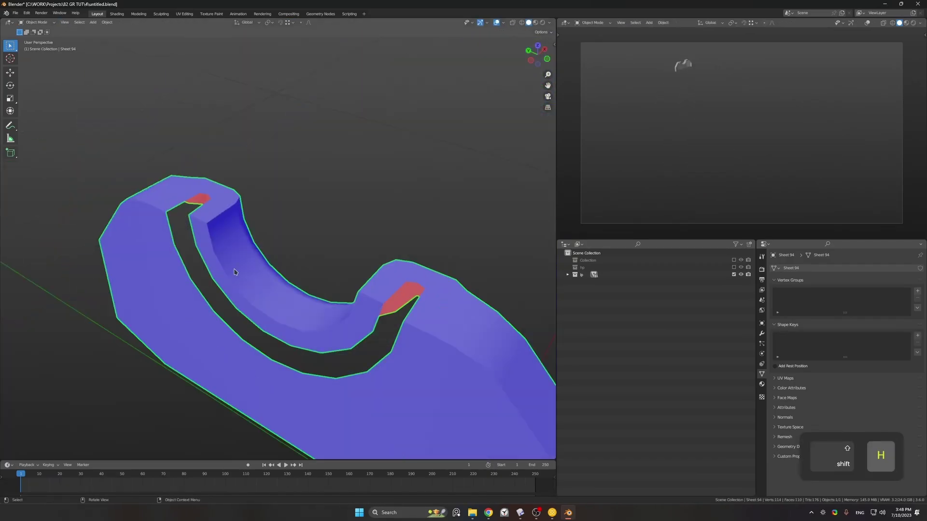
left_click(404, 290, "ctrl")
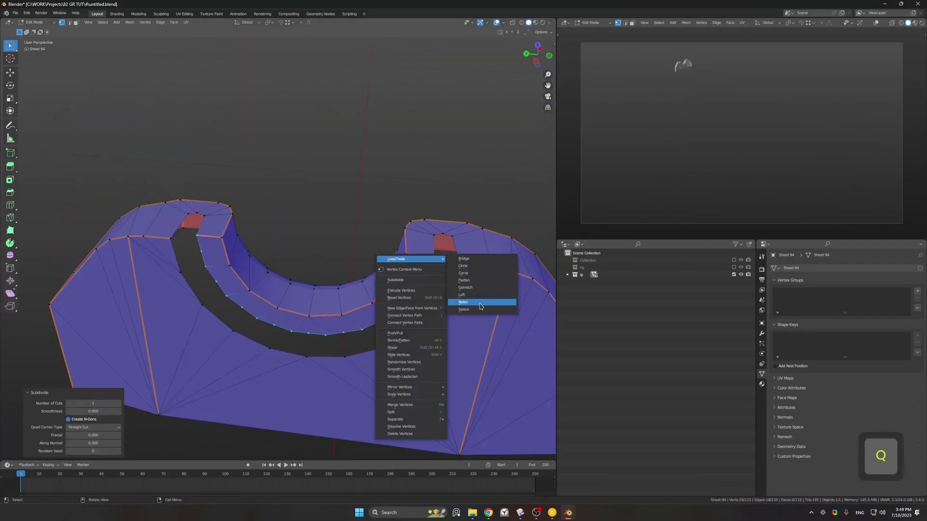
left_click(480, 302)
- Select the linked block of faces on Sheet 146.001 and orbit around it
right_click(123, 246)
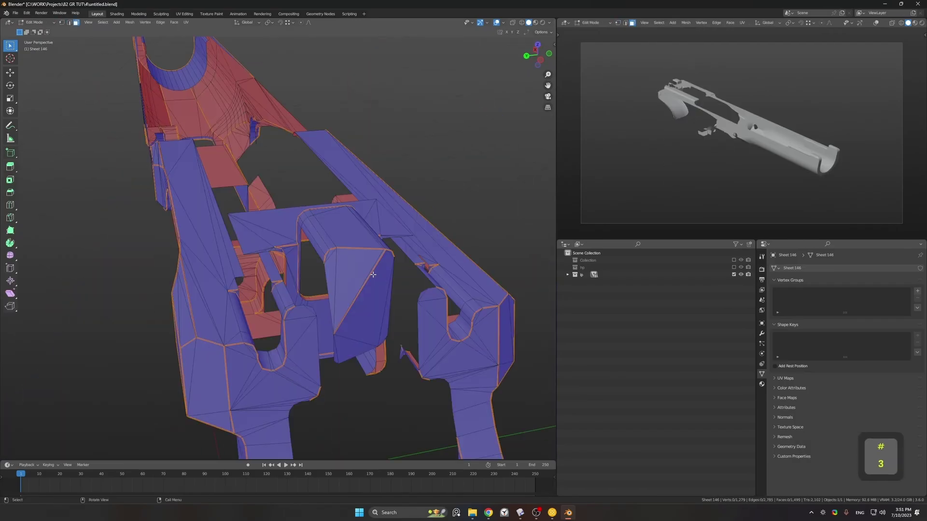
key("l")
middle_click_drag(373, 274, 348, 211)
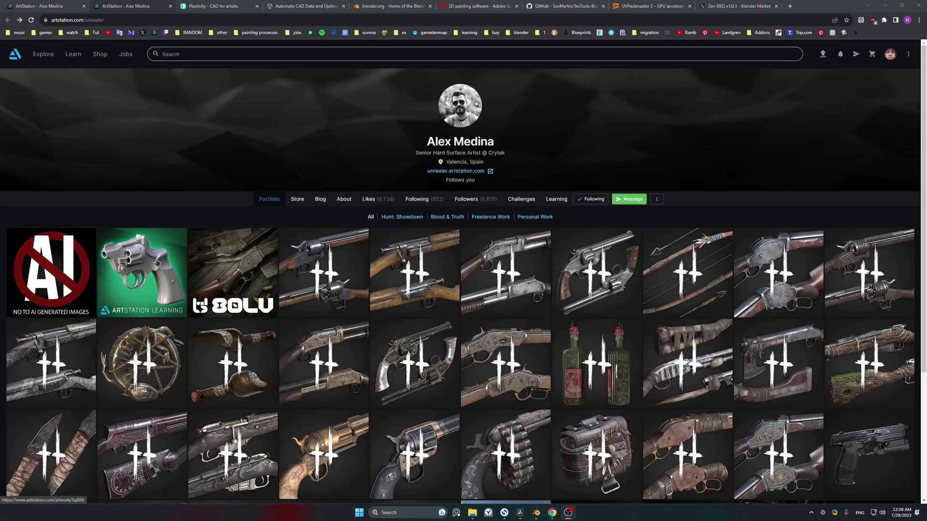
- Open the Weapon Development in Blender artwork and scroll through it
left_click(155, 260)
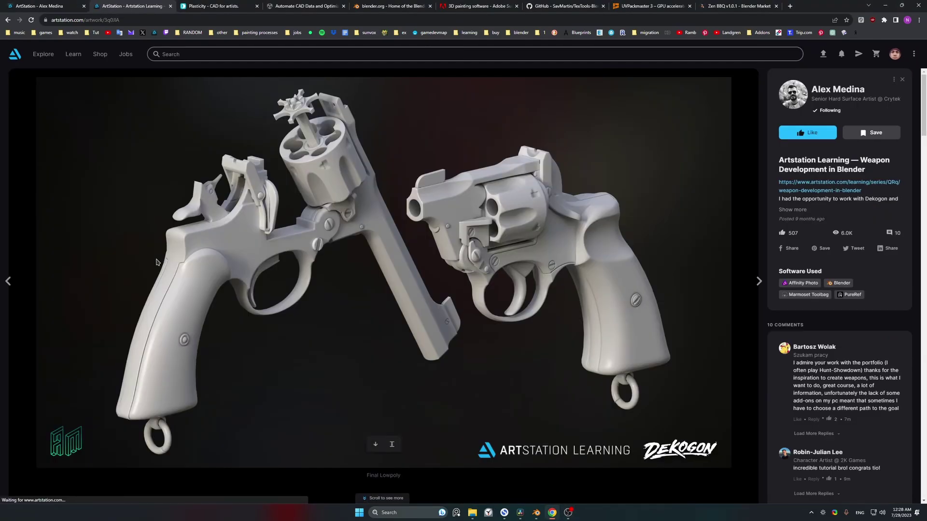
scroll(363, 262, "down", 12)
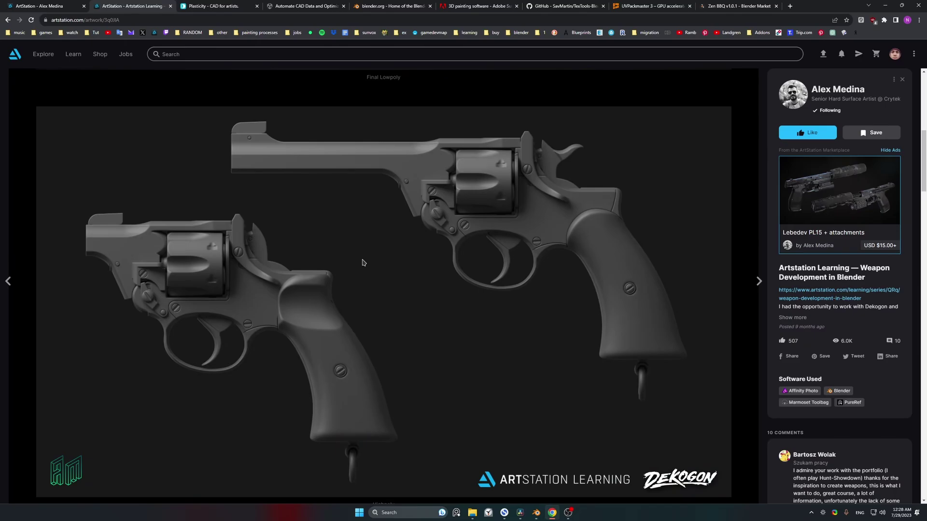
scroll(363, 262, "down", 3)
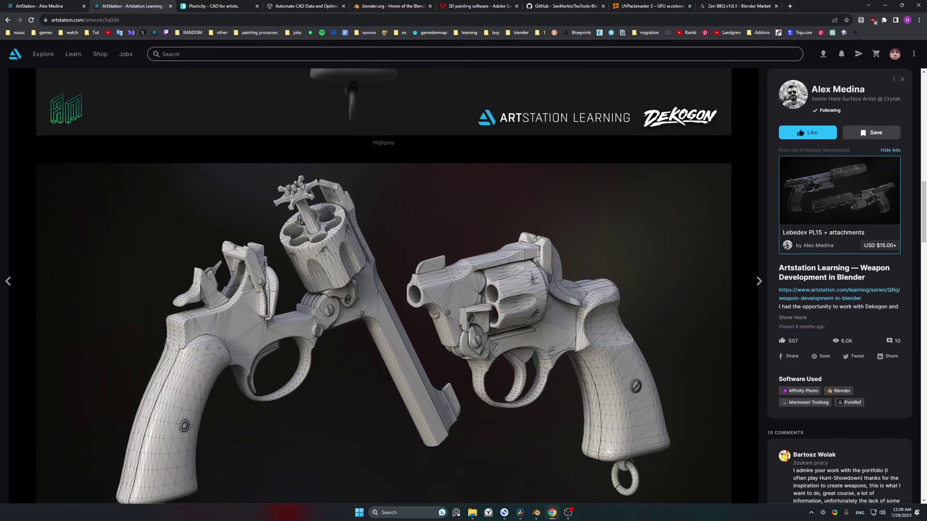
- Page through the instructor's page and the Plasticity, Pixyz, Blender and Substance 3D Painter sites
left_click(59, 9)
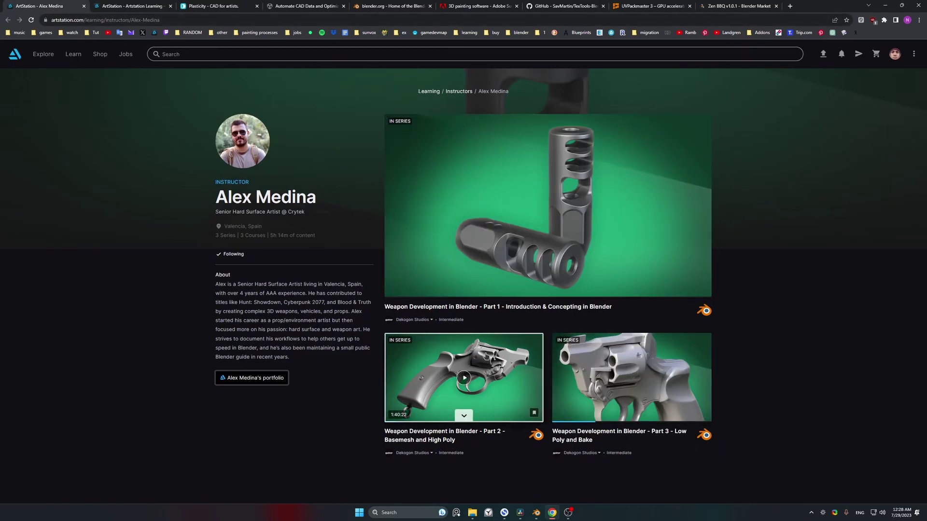
left_click(220, 5)
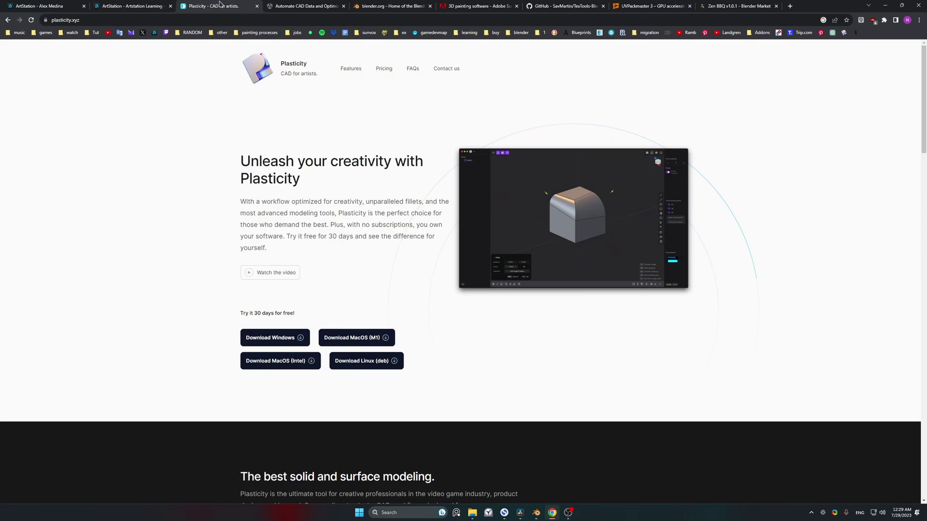
left_click(303, 6)
left_click(402, 7)
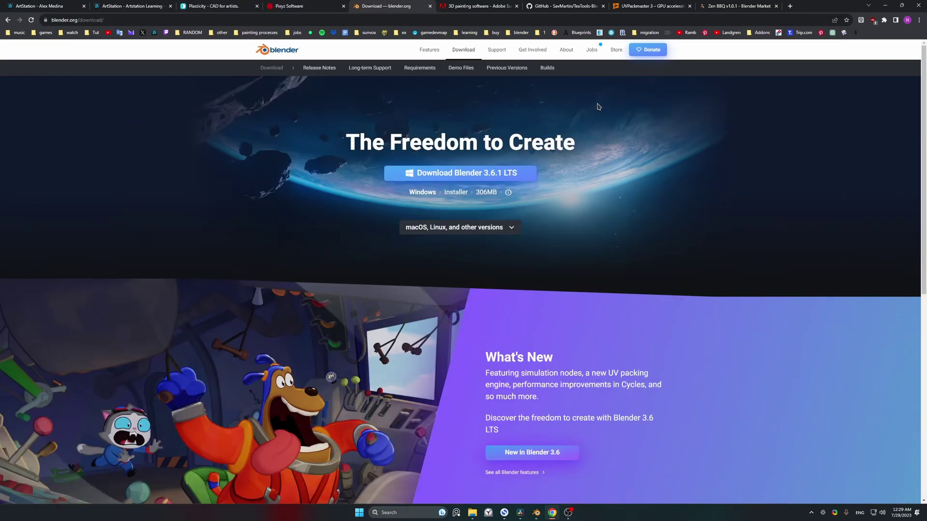
left_click(498, 11)
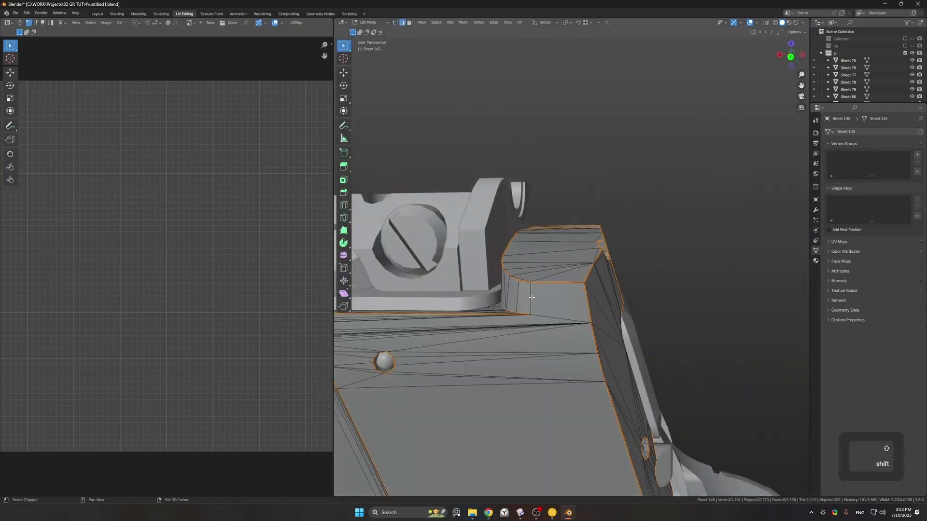
right_click(531, 297)
mouse_move(531, 298)
middle_mouse_down()
mouse_move(649, 354)
mouse_move(608, 287)
mouse_move(634, 256)
mouse_move(642, 338)
mouse_move(531, 287)
middle_mouse_up()
key("1")
key("2")
left_click(650, 366, "shift")
right_click(531, 287)
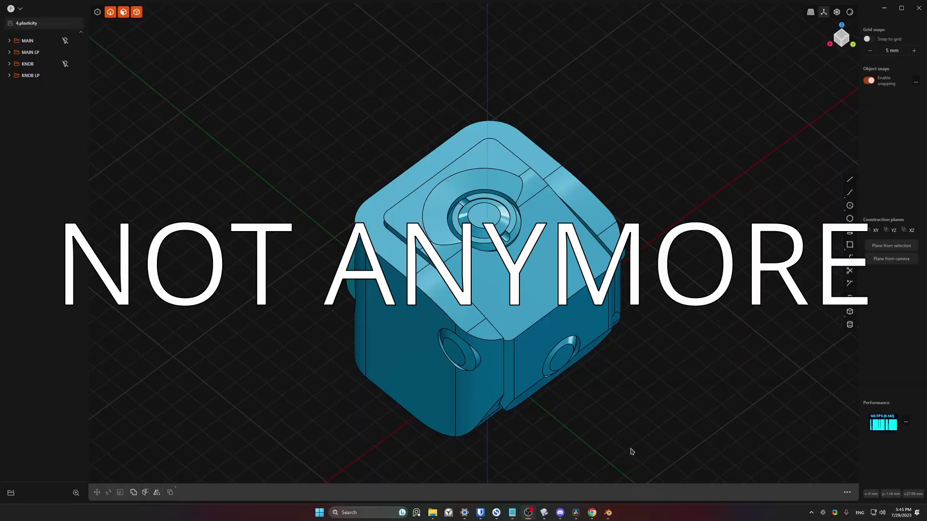
- Switch to the Blender window to bring in the Plasticity cube
left_click(609, 512)
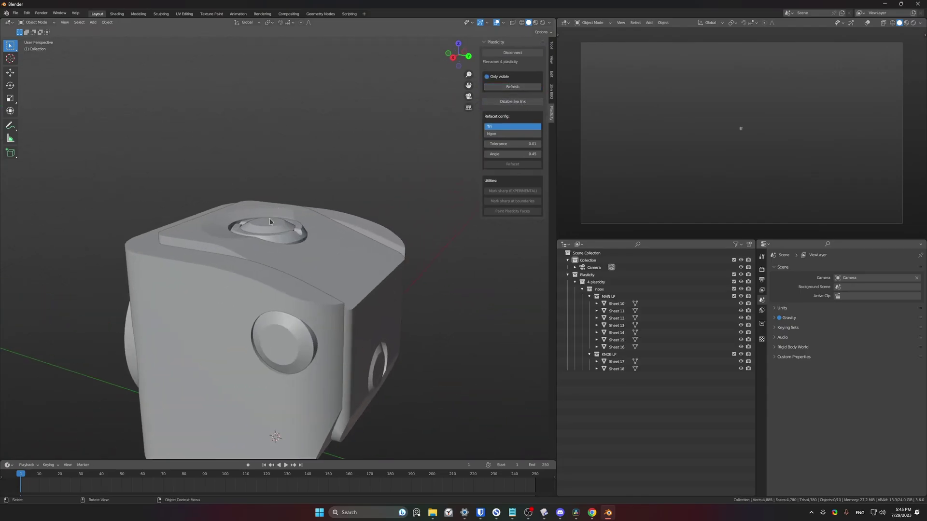
- Select the imported cube and turn on the wireframe overlay
scroll(269, 218, "down", 3)
middle_click_drag(269, 218, 338, 207)
left_click(310, 224)
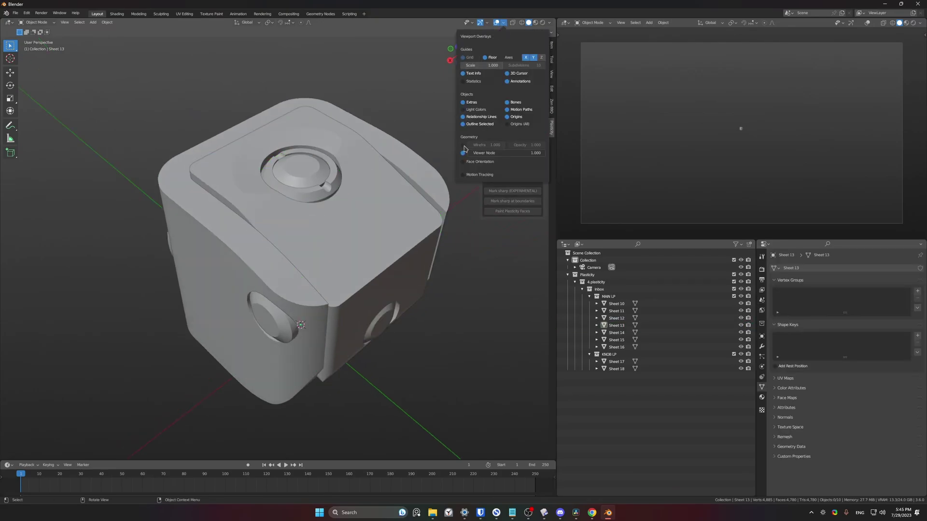
left_click(463, 145)
- Select all the cube's sheets and refacet them into sparser N-gon faces
middle_click_drag(397, 118, 382, 124)
key("a")
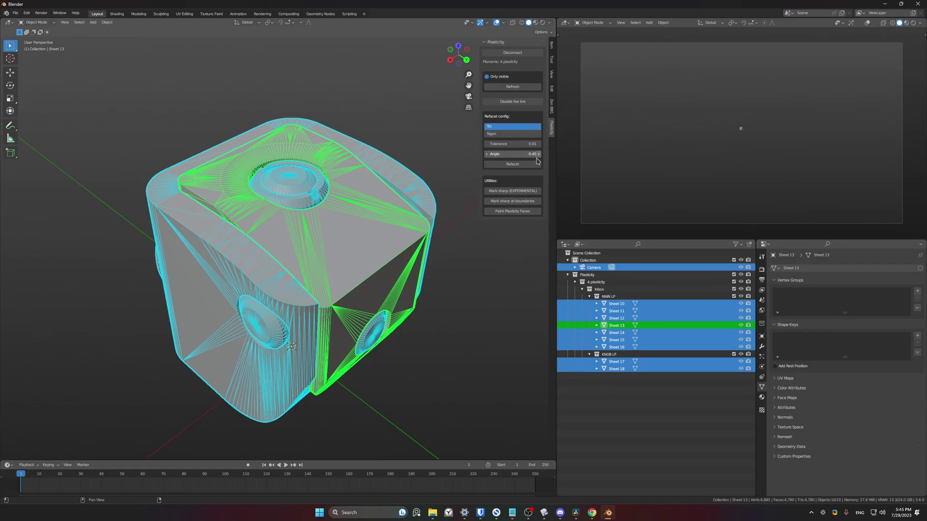
left_click(534, 166)
key("KP_Decimal")
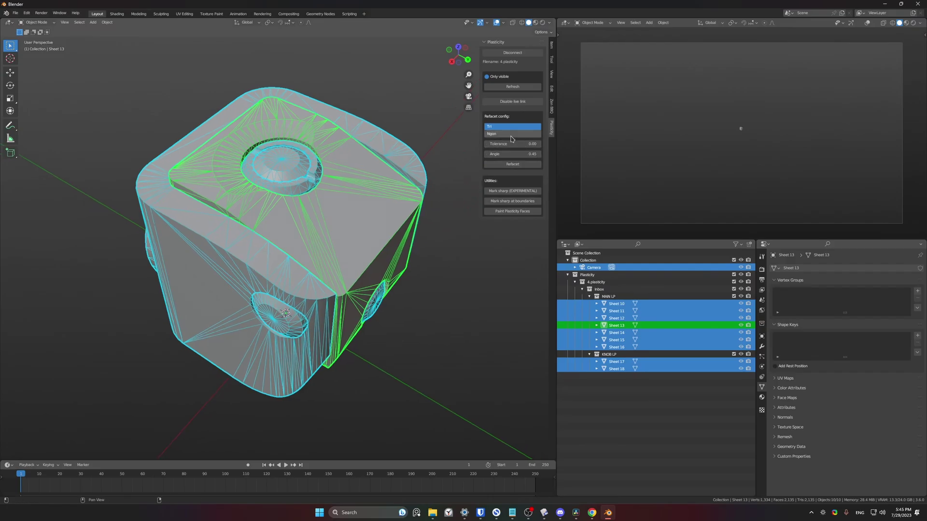
middle_click_drag(400, 189, 370, 153)
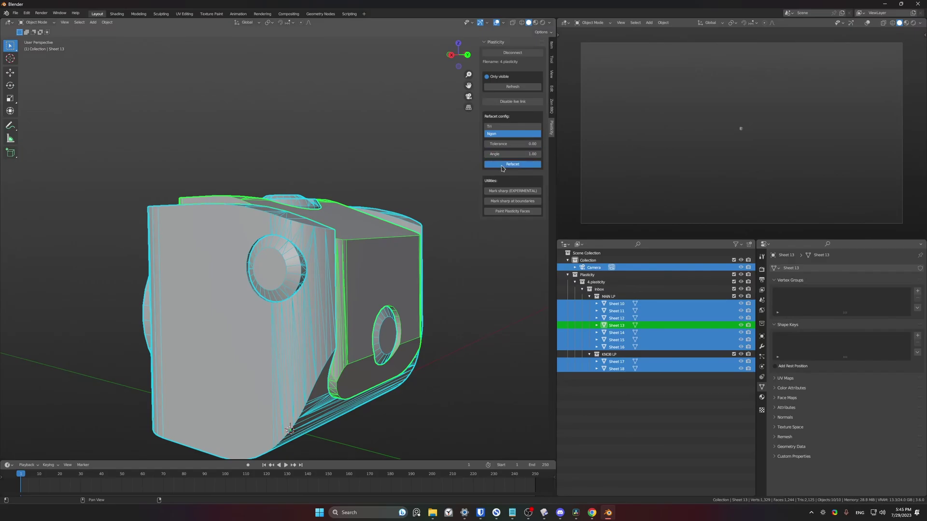
- Orbit and zoom around the refaceted cube to inspect its round side and top-front
middle_click_drag(459, 184, 283, 216)
scroll(271, 257, "up", 3)
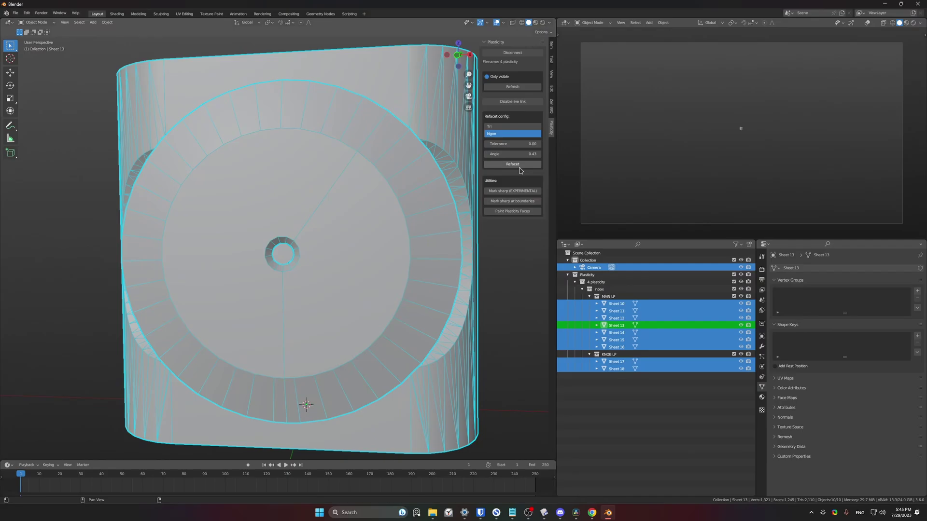
middle_click_drag(338, 203, 249, 253)
- Enable the Face Orientation overlay and view the cube from the front, showing entirely blue
left_click(379, 121)
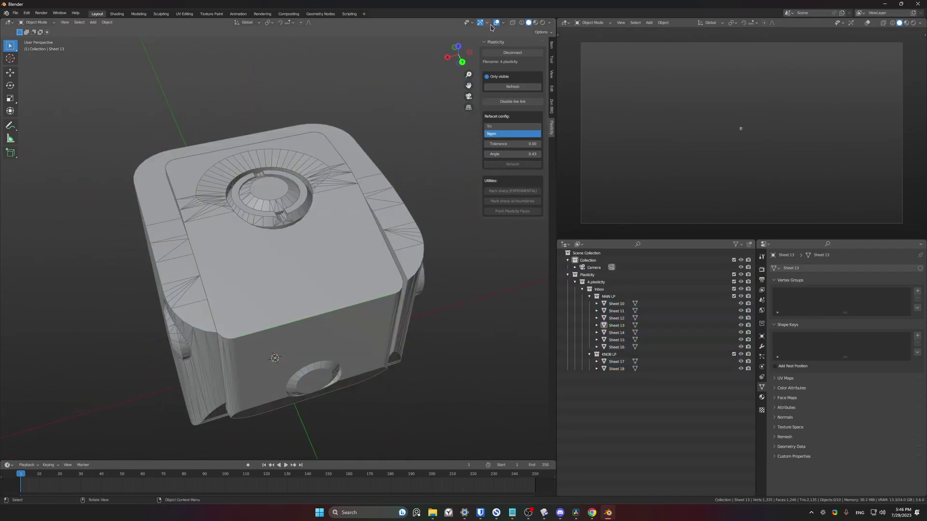
left_click(463, 162)
middle_click_drag(353, 159, 357, 203)
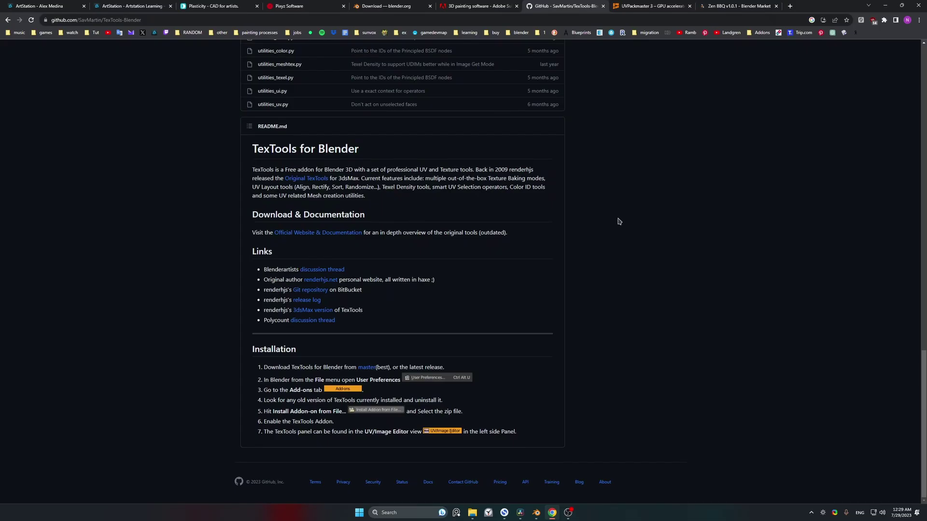
- Scroll through the TexTools GitHub repository page
scroll(619, 221, "up", 10)
right_click(622, 217)
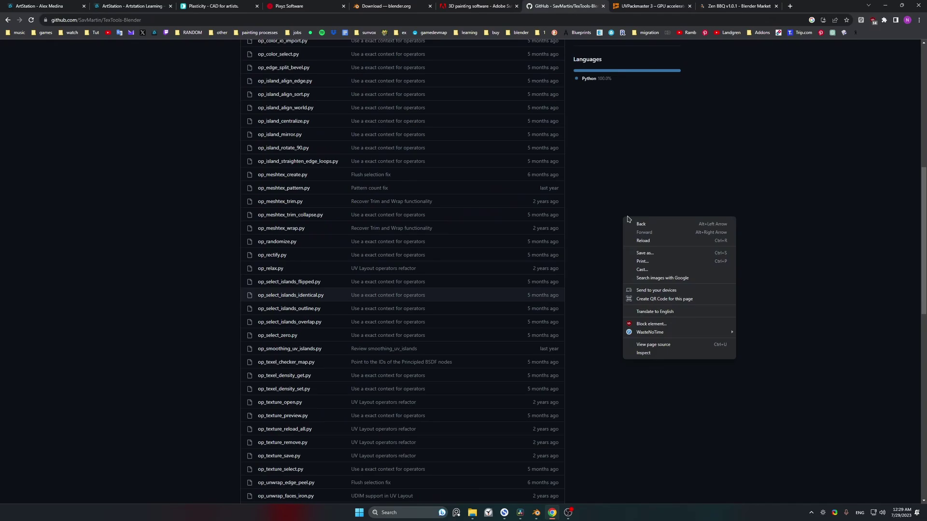
left_click(645, 187)
scroll(649, 212, "up", 7)
scroll(652, 215, "up", 1)
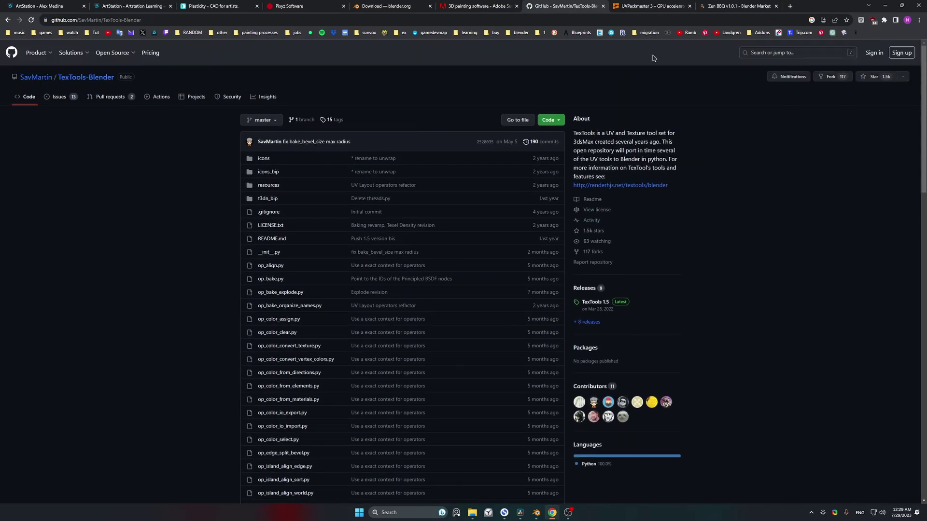
- Look over the UVPackmaster 3 page after accepting its cookies, then go to the Zen BBQ page
left_click(640, 7)
scroll(510, 265, "down", 2)
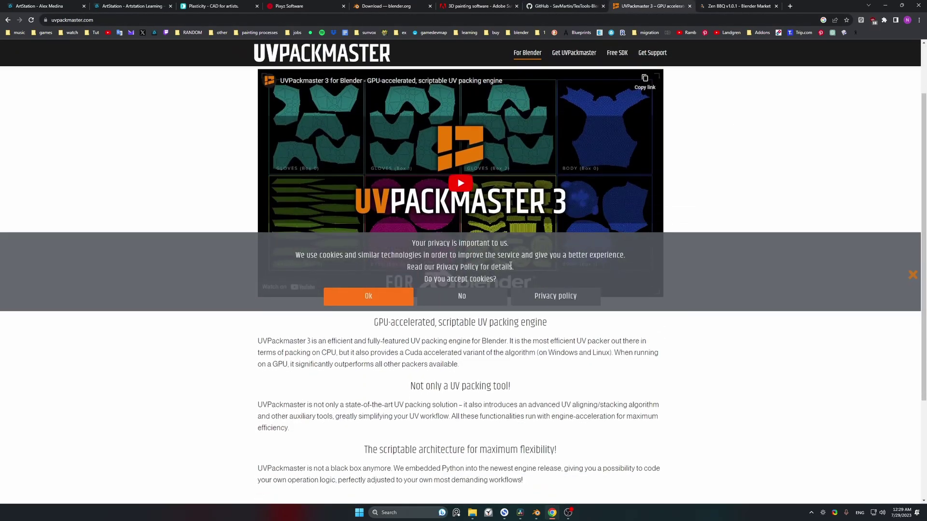
left_click(393, 298)
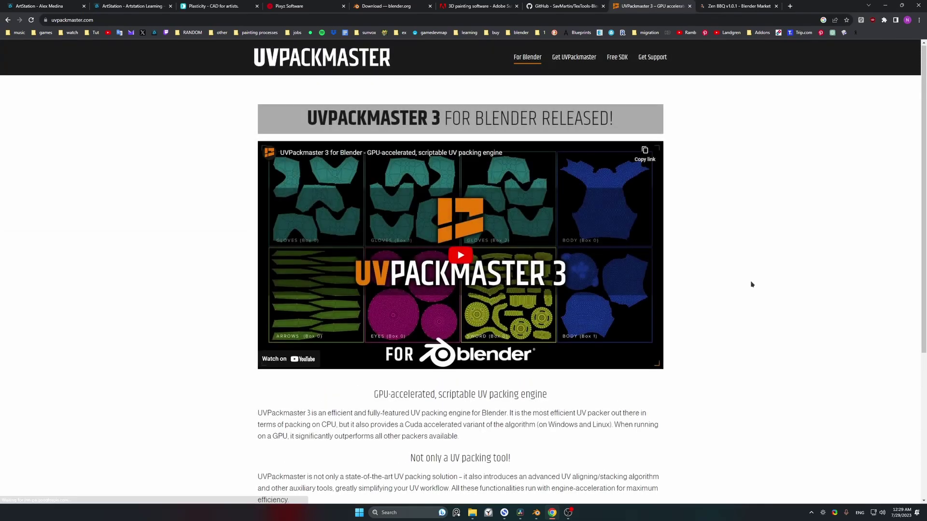
scroll(751, 285, "down", 5)
scroll(751, 285, "up", 5)
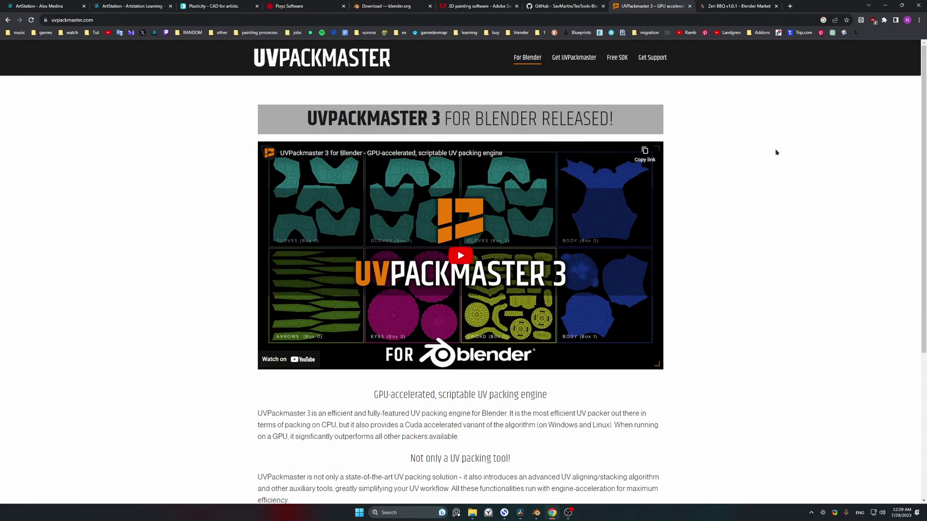
left_click(734, 6)
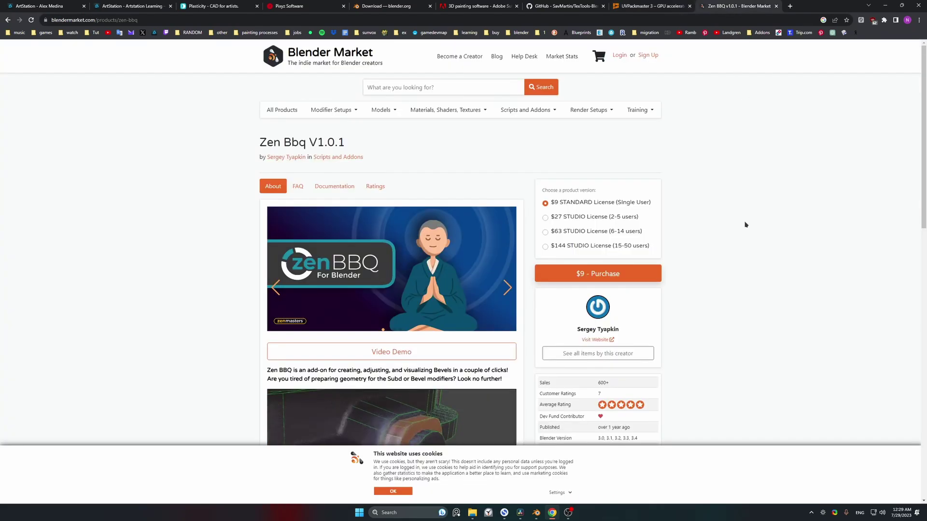
scroll(746, 225, "down", 5)
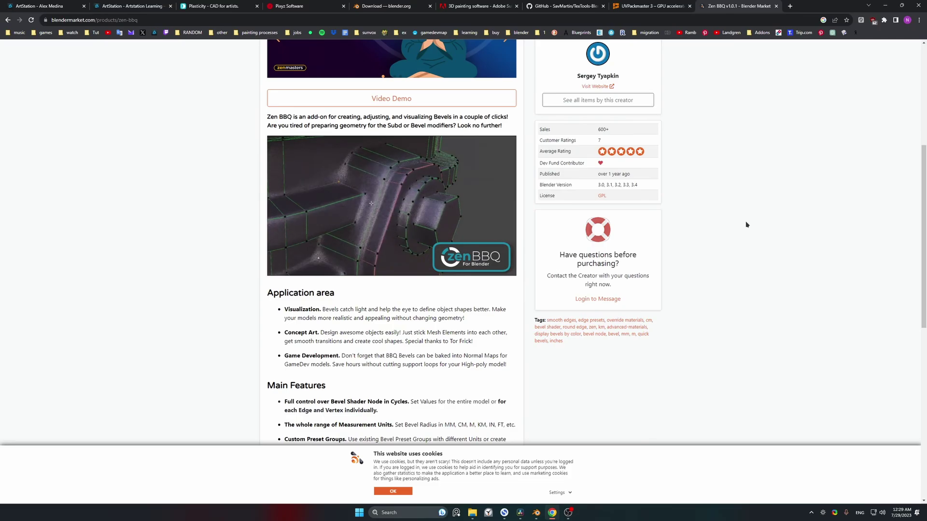
scroll(746, 224, "down", 4)
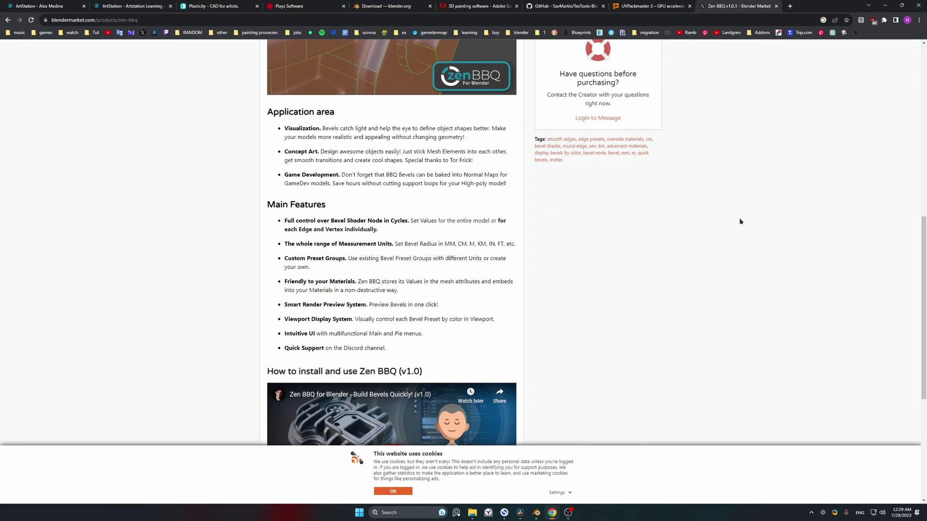
scroll(718, 143, "down", 5)
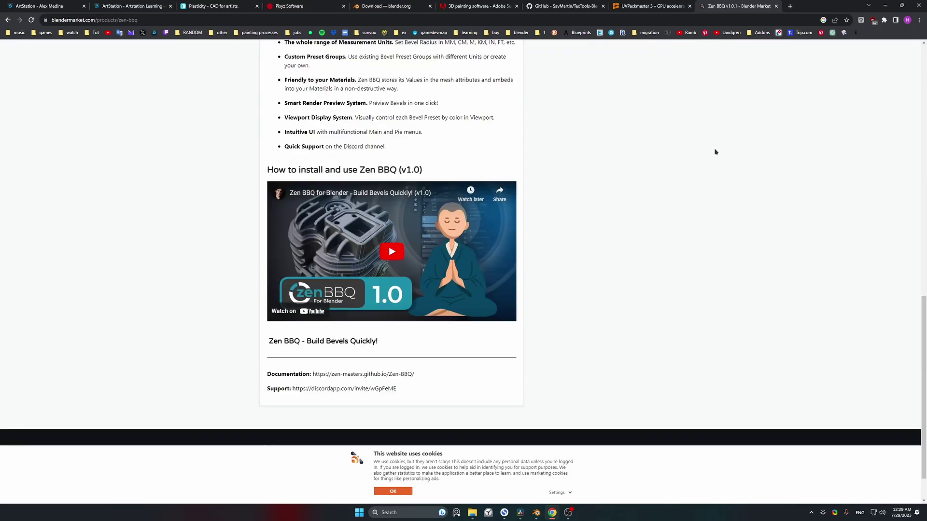
scroll(714, 151, "up", 15)
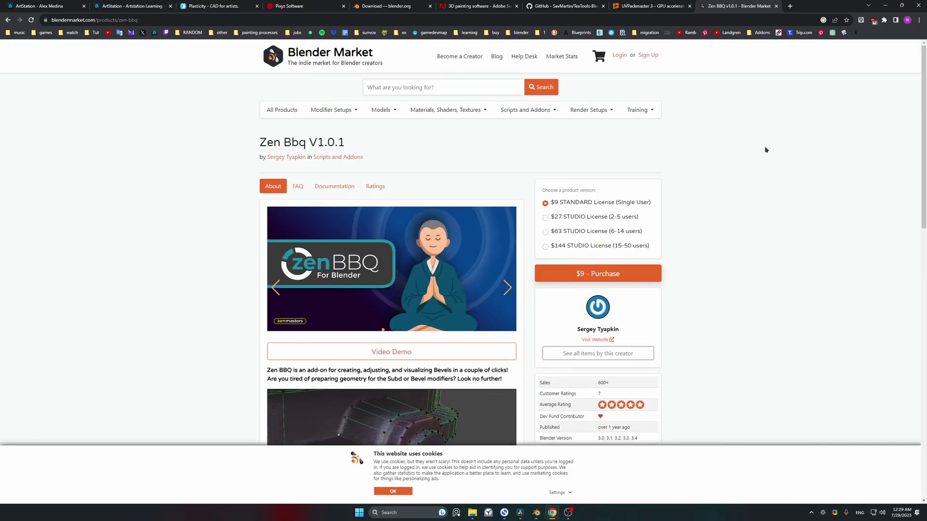